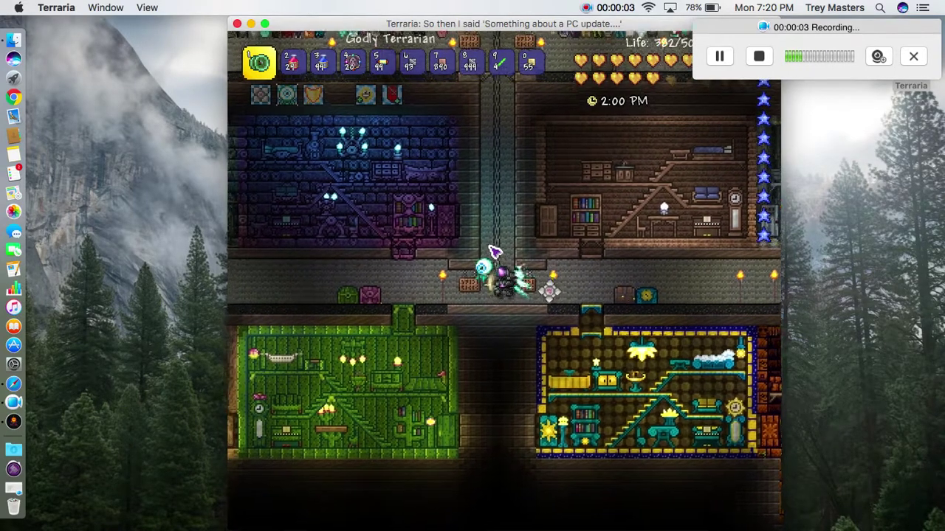
Step: Climb the central rope up past the storage floors, drop down one floor, and open the inventory
key("w")
key("w")
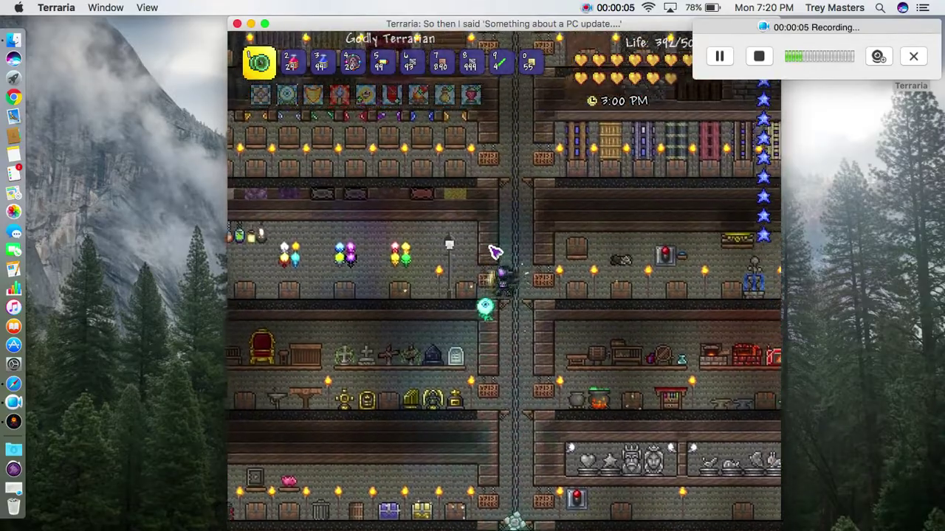
key("w")
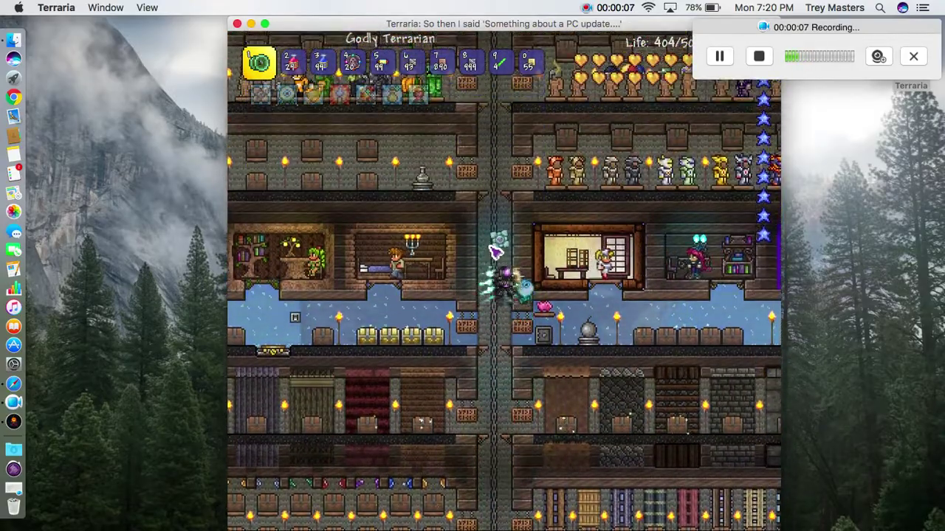
key("s")
key("Escape")
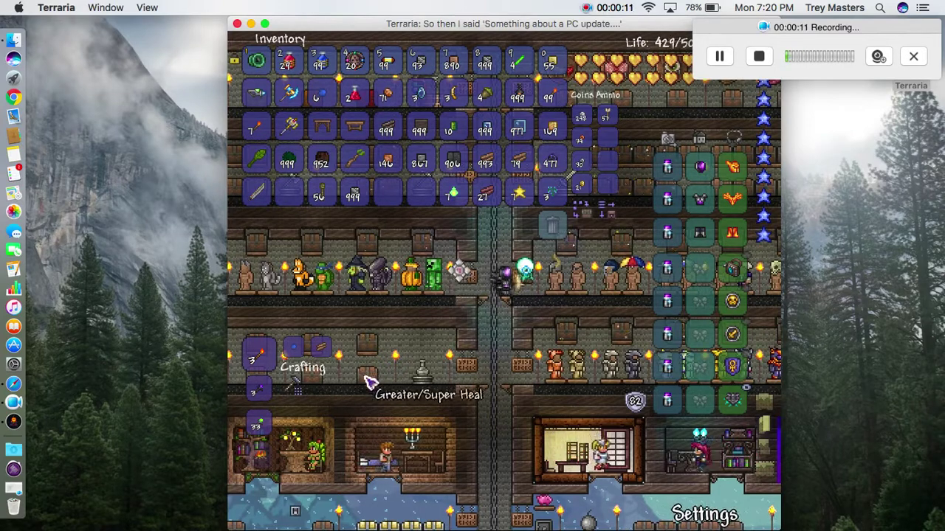
Step: Save and exit the world, then open KingT's world list in Single Player
left_click(699, 515)
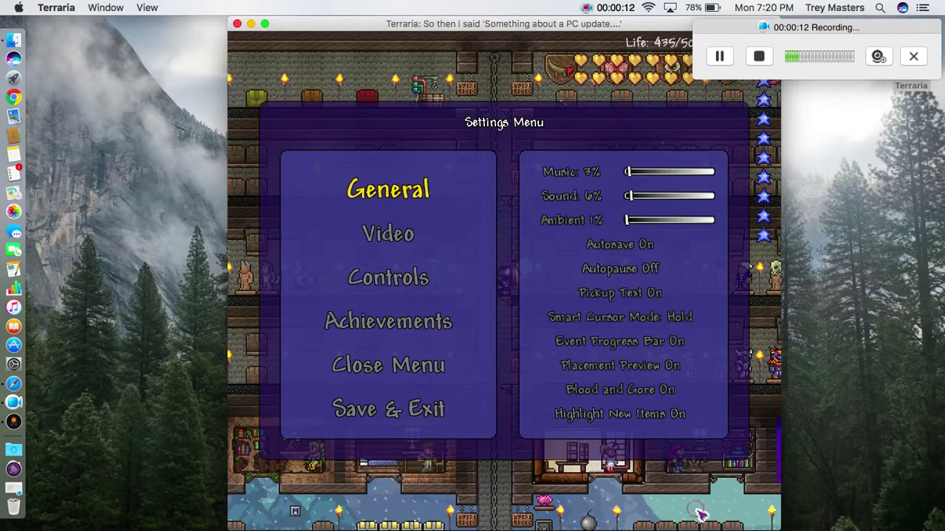
left_click(333, 408)
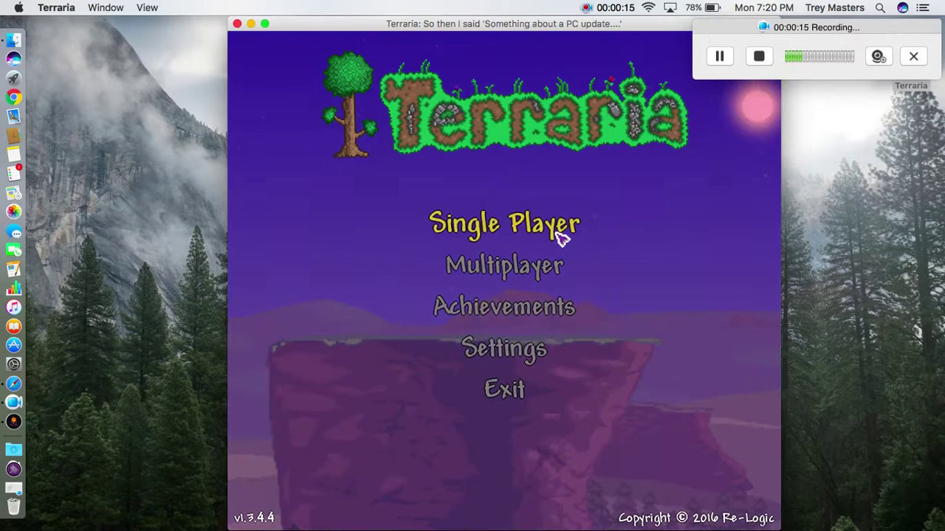
left_click(556, 230)
left_click(588, 237)
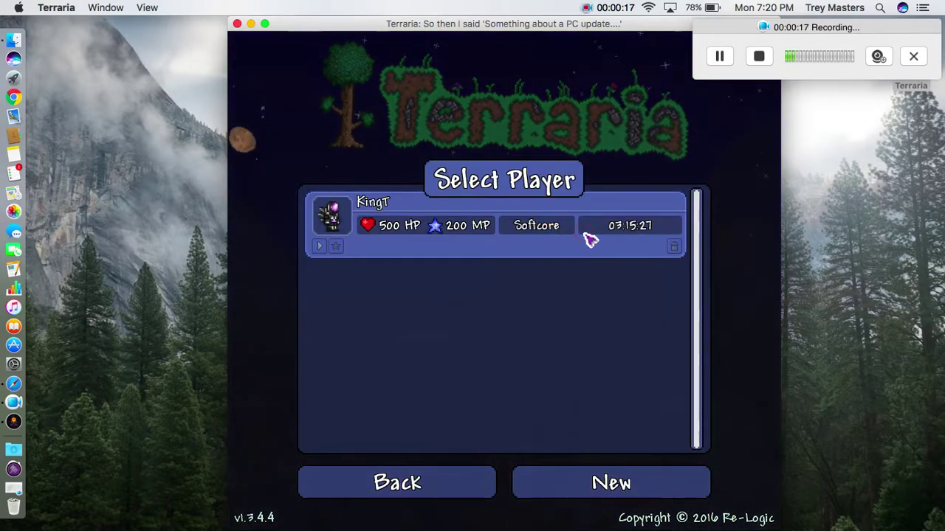
left_click(590, 240)
Step: Delete the Builder-2 and Builder's Workshop worlds and return to character selection
left_click(671, 249)
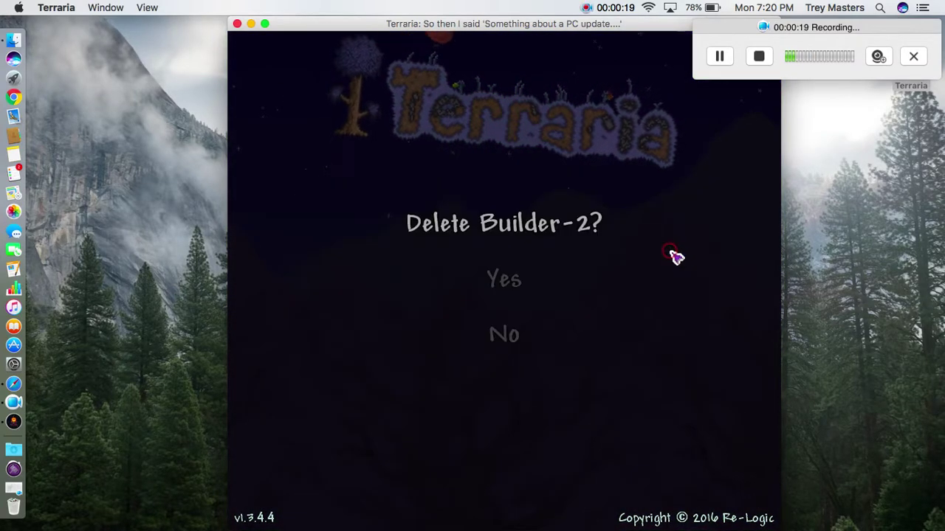
left_click(517, 286)
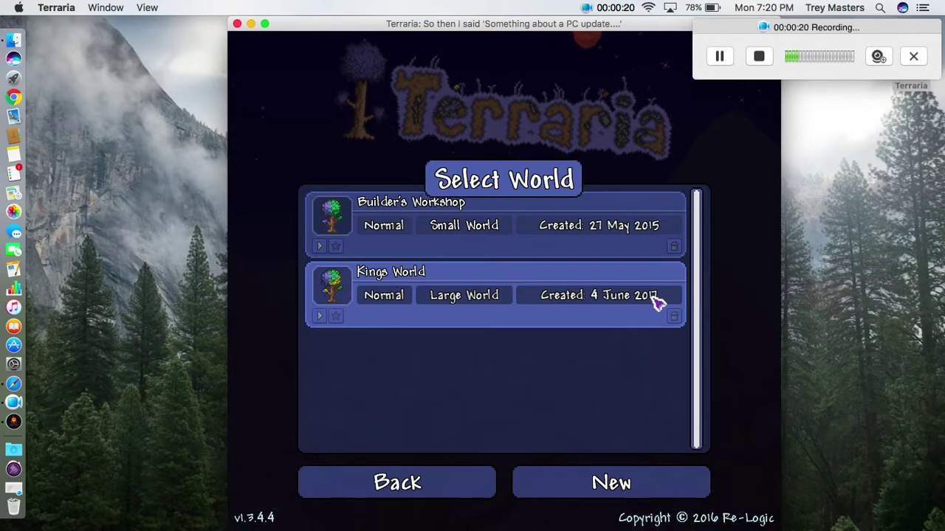
left_click(674, 248)
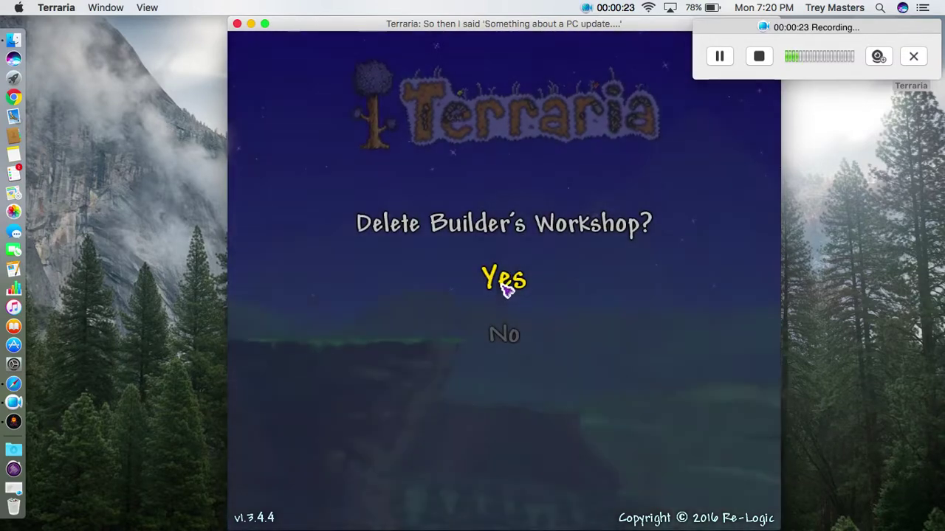
left_click(507, 286)
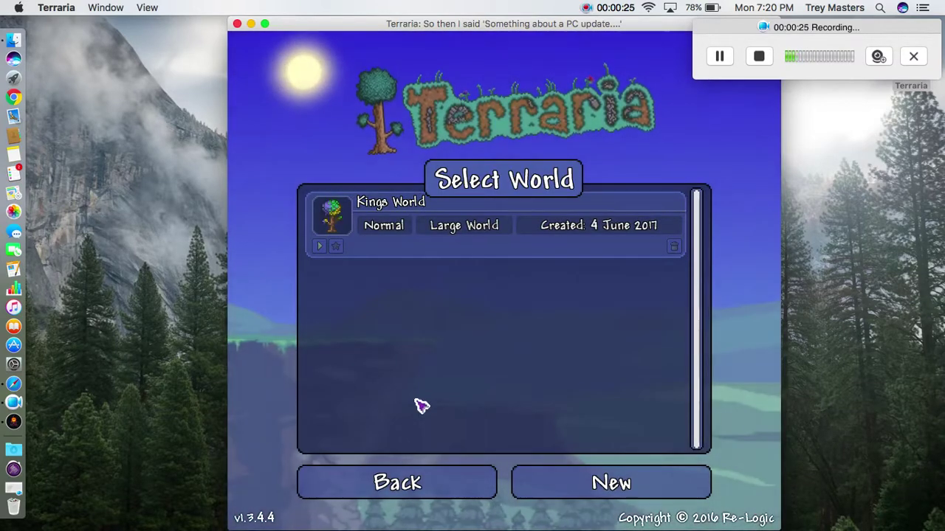
left_click(420, 481)
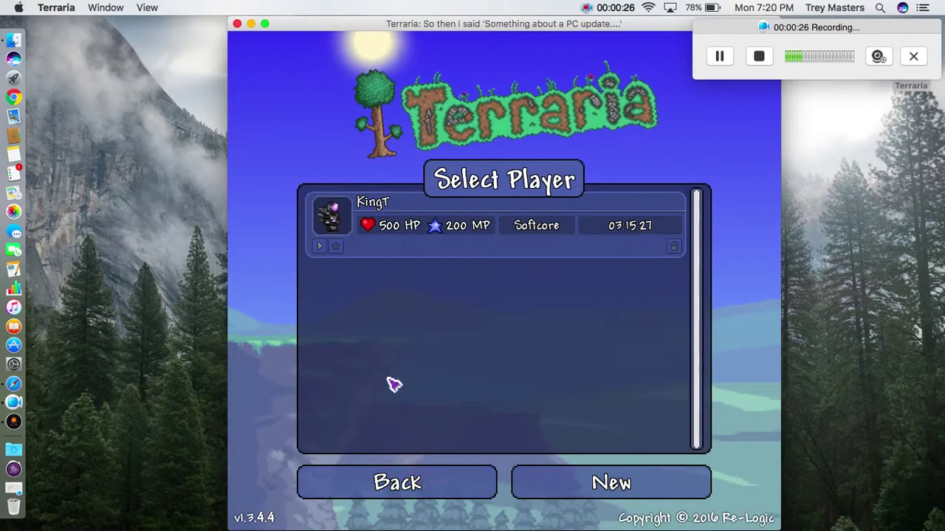
Step: Quit Terraria, launch Safari, and load curse.com
left_click(237, 24)
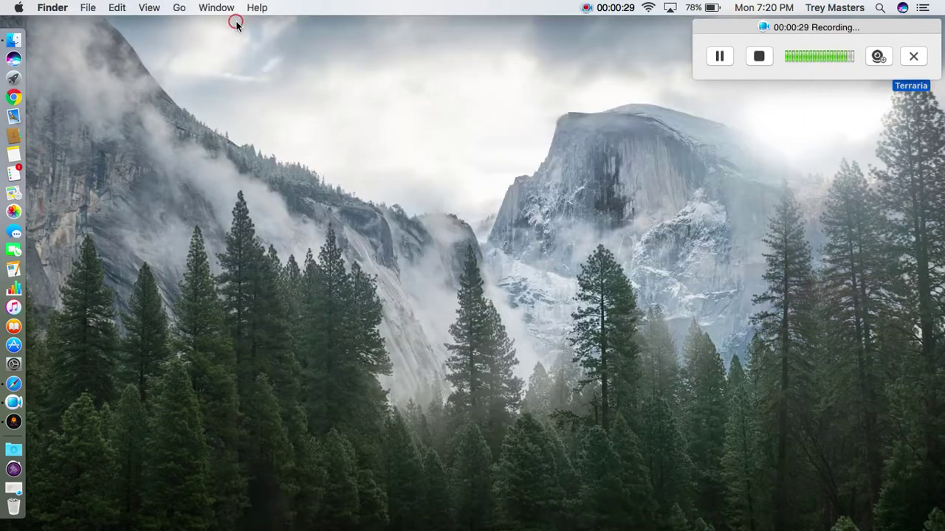
left_click(13, 384)
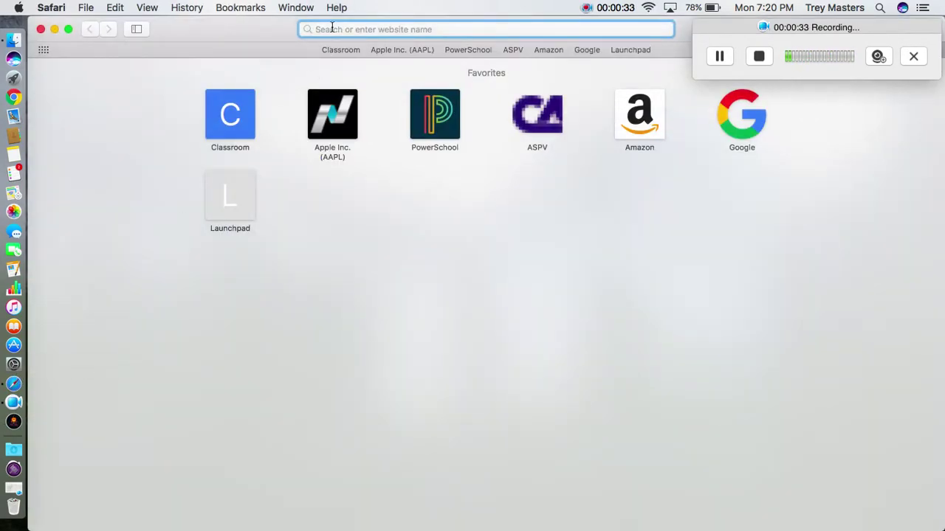
type("cur")
key("Return")
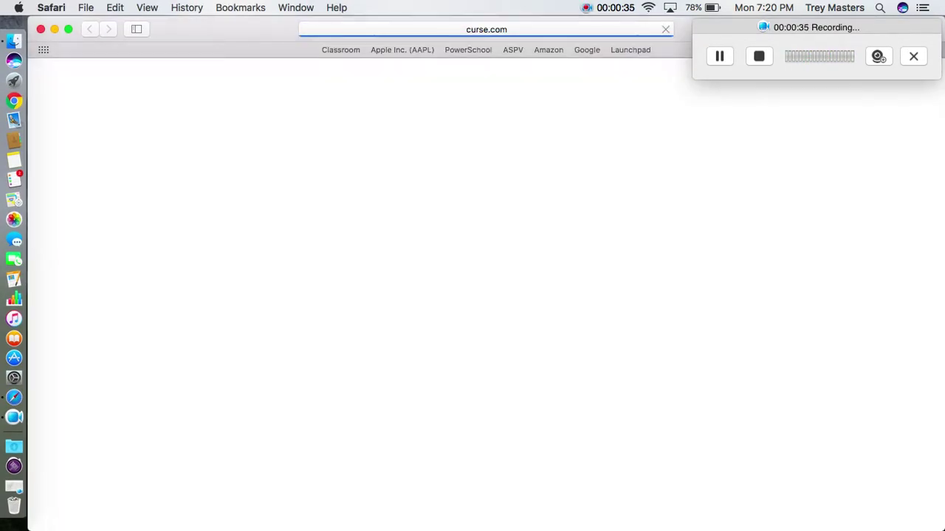
Step: Scroll the mods site's supported-games list to Terraria
scroll(539, 341, "down", 2)
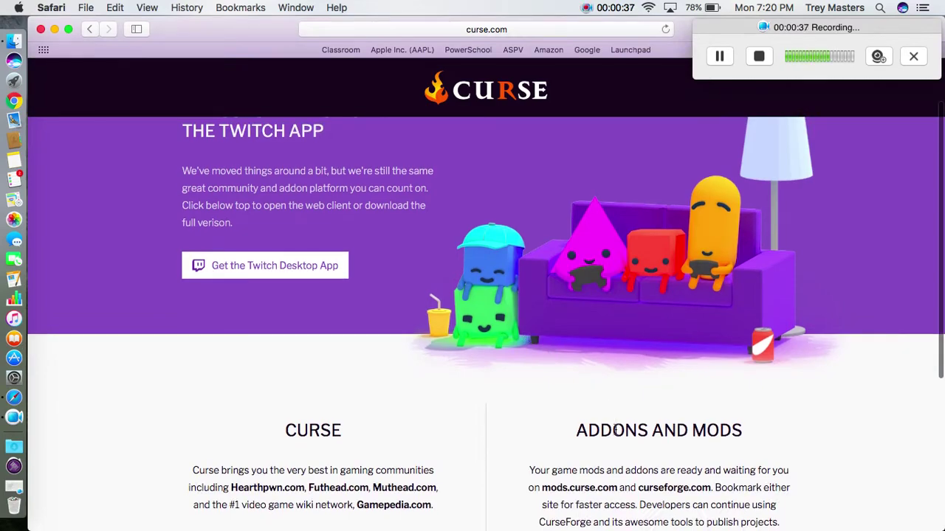
scroll(620, 428, "down", 4)
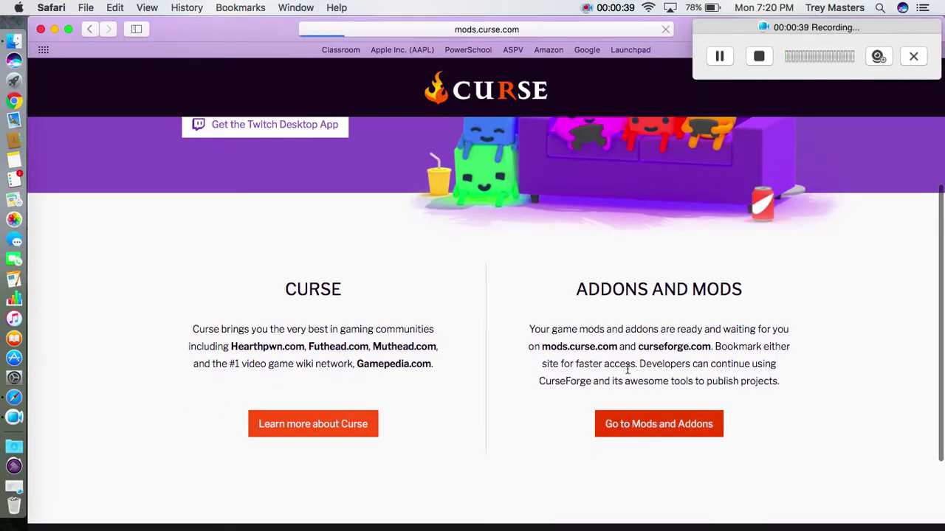
scroll(628, 369, "down", 5)
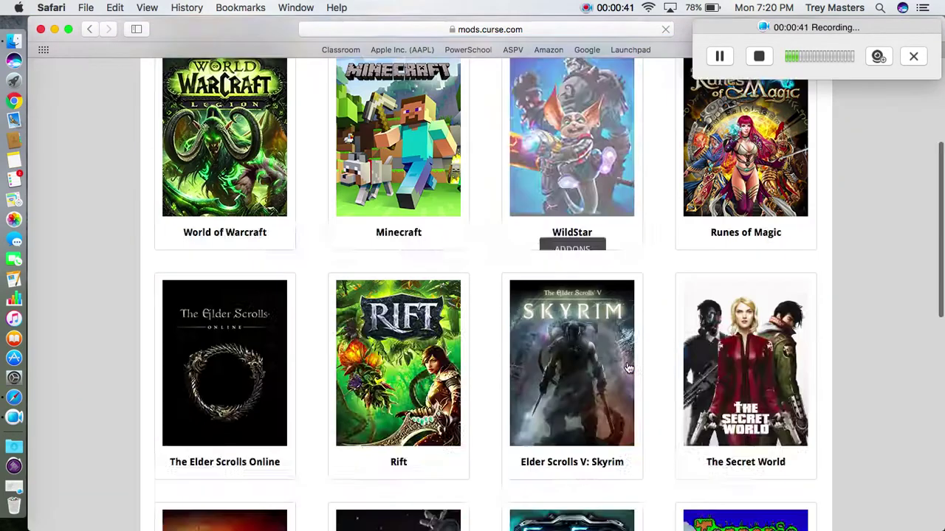
scroll(627, 367, "down", 10)
scroll(612, 398, "up", 1)
scroll(595, 458, "up", 3)
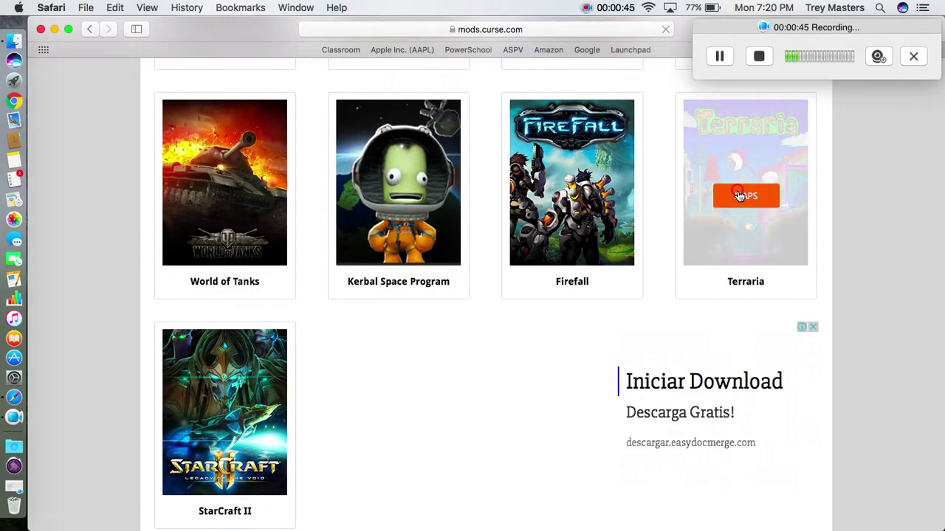
Step: Open Terraria's Maps section and browse the Builder's Workshop map page
left_click(739, 196)
scroll(452, 369, "down", 3)
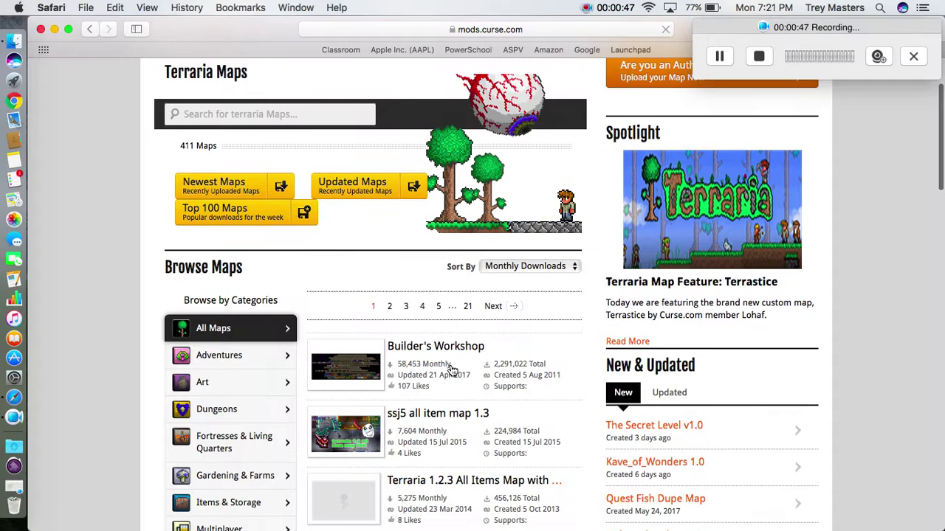
left_click(446, 347)
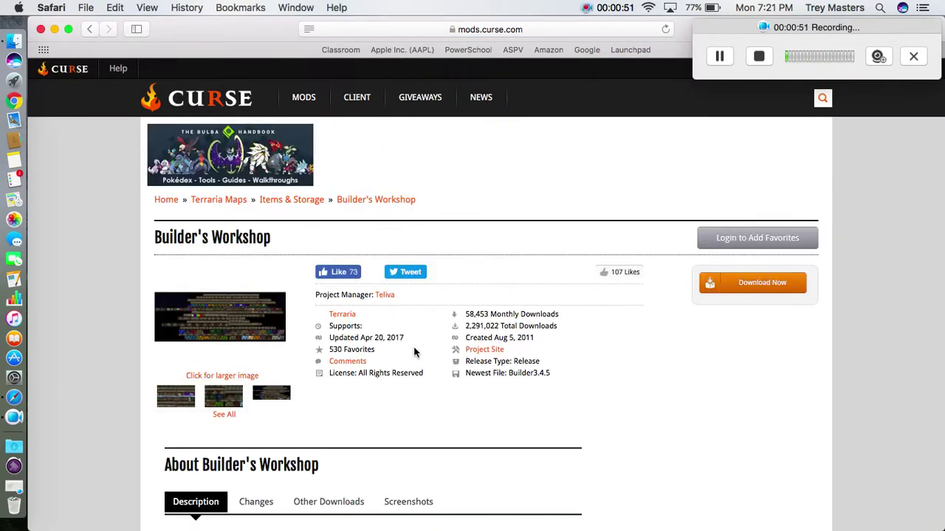
scroll(414, 352, "down", 2)
scroll(414, 352, "down", 3)
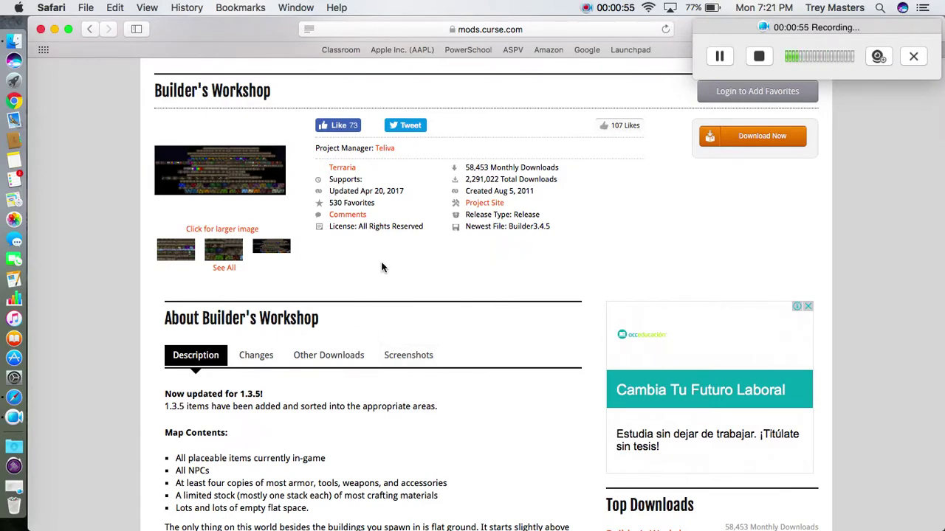
Step: Show the Other Downloads list and select the Builder 3.4.4 file
scroll(380, 267, "up", 1)
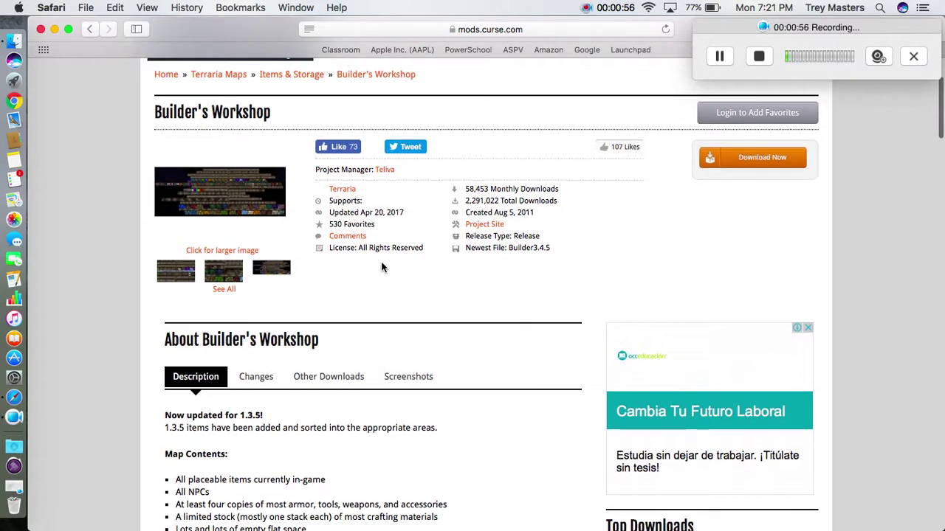
left_click(311, 381)
scroll(313, 378, "down", 3)
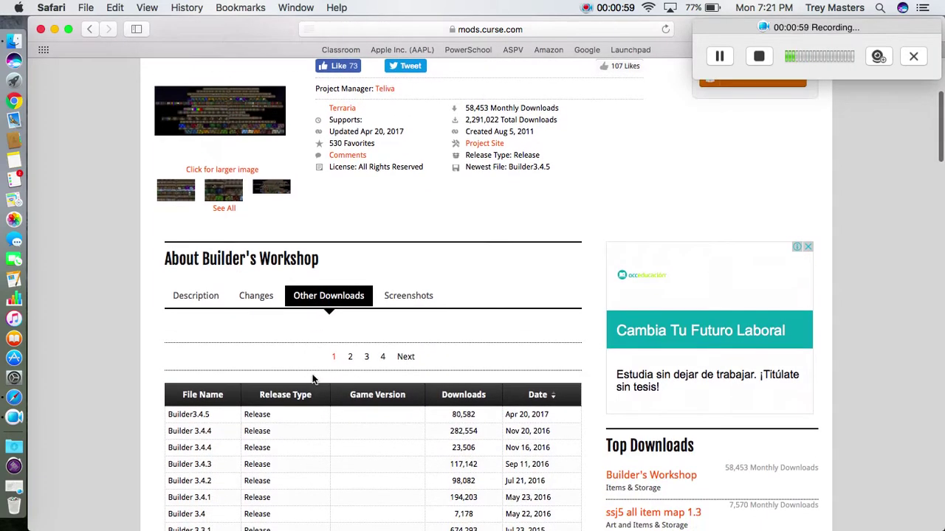
scroll(313, 374, "down", 1)
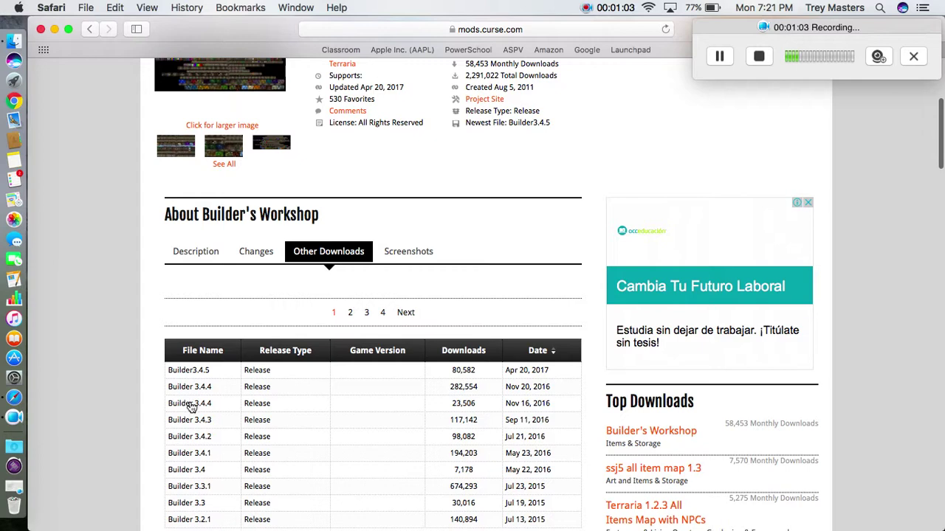
left_click(196, 406)
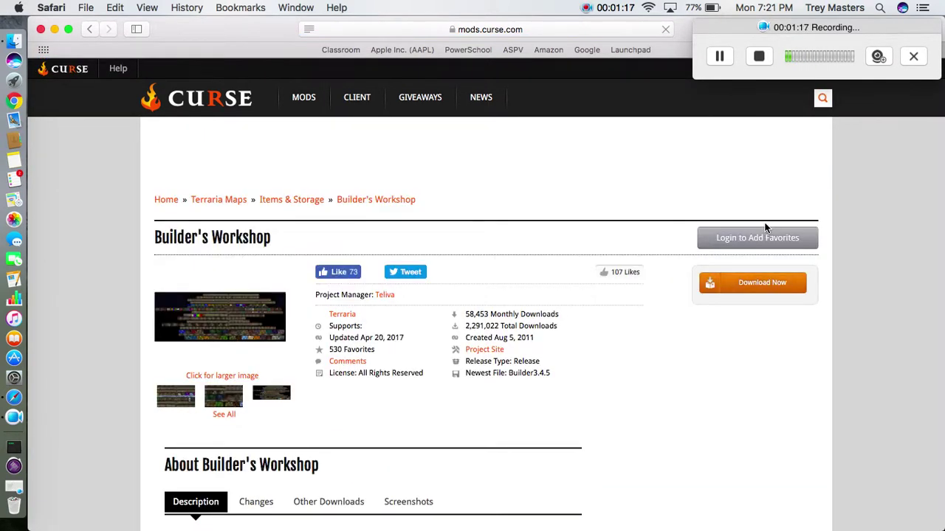
Step: Start the Builder3.4.5 map download, then close the Safari window
left_click(753, 284)
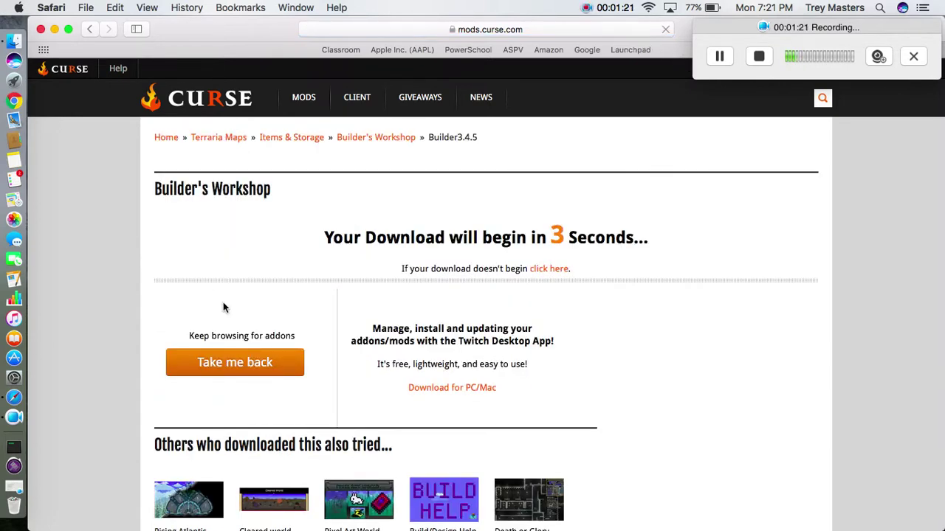
scroll(208, 210, "down", 2)
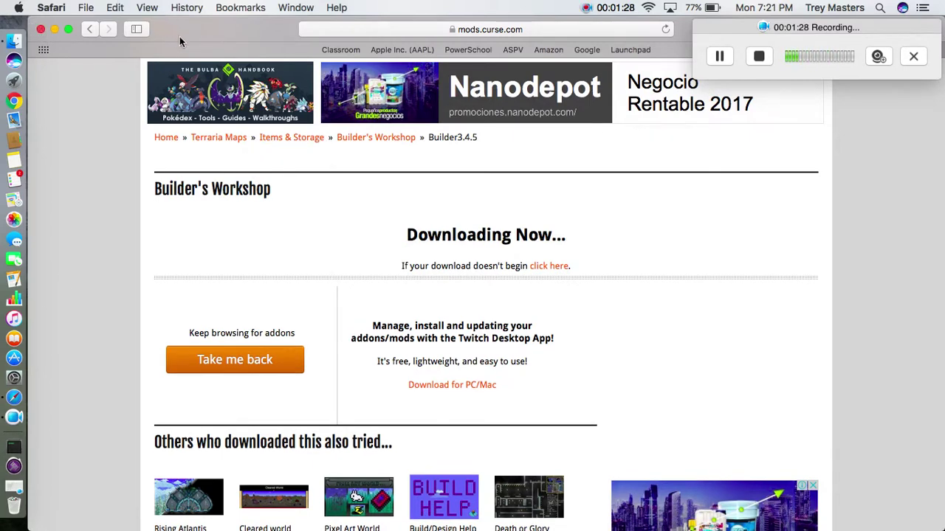
left_click_drag(180, 38, 219, 66)
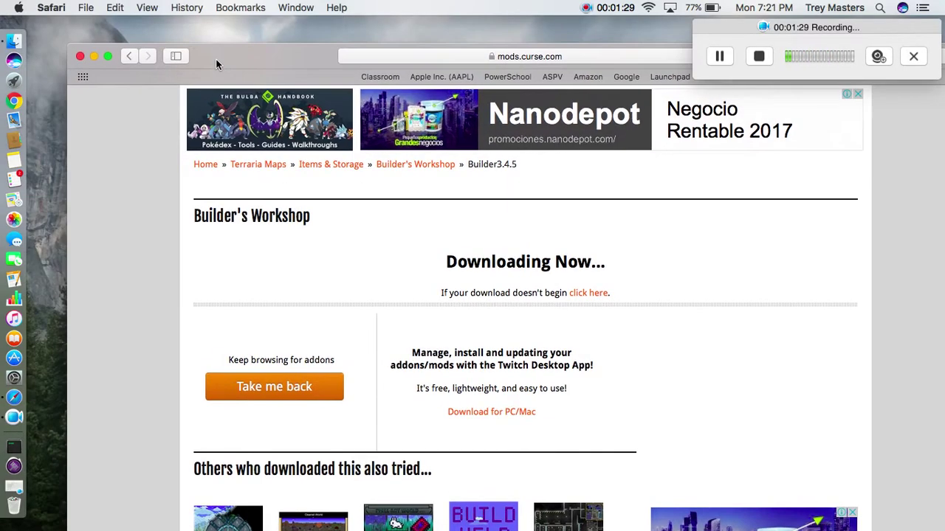
left_click(81, 56)
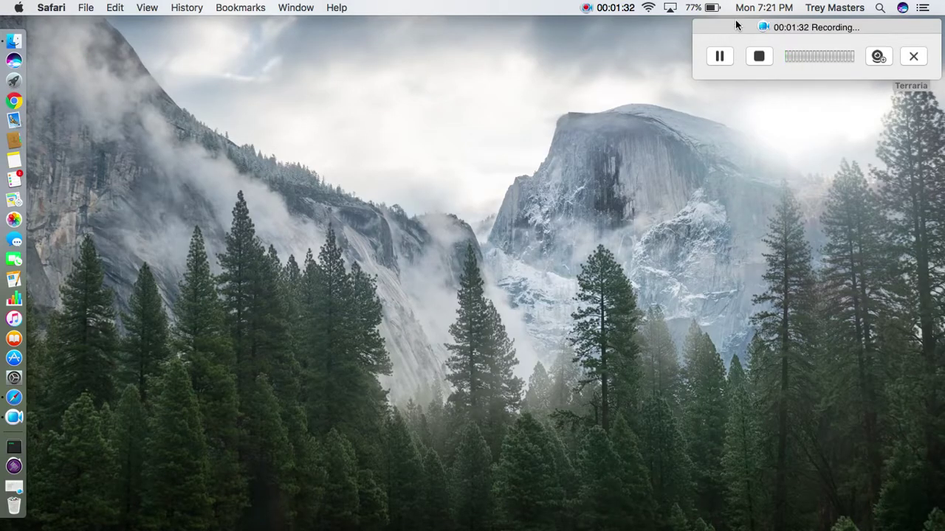
Step: In Finder, go to Library > Application Support > Terraria > Worlds
left_click(24, 45)
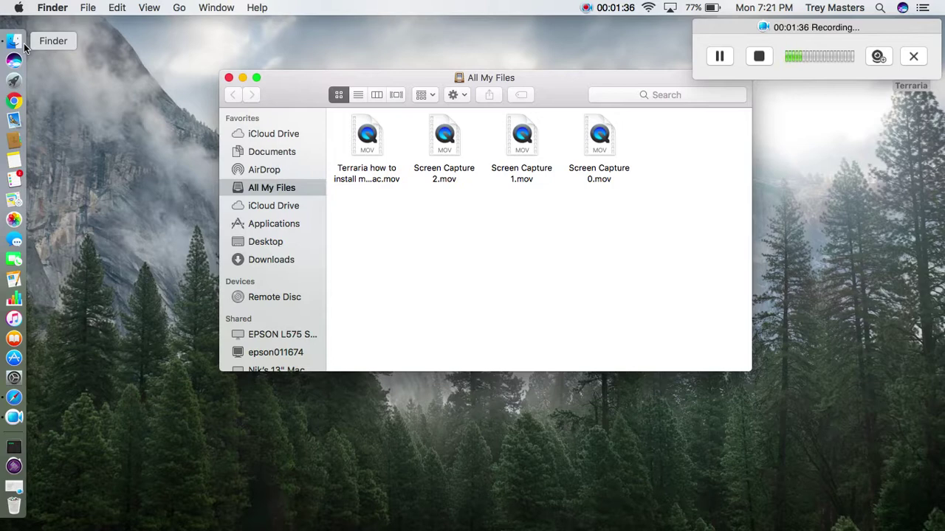
left_click(179, 7)
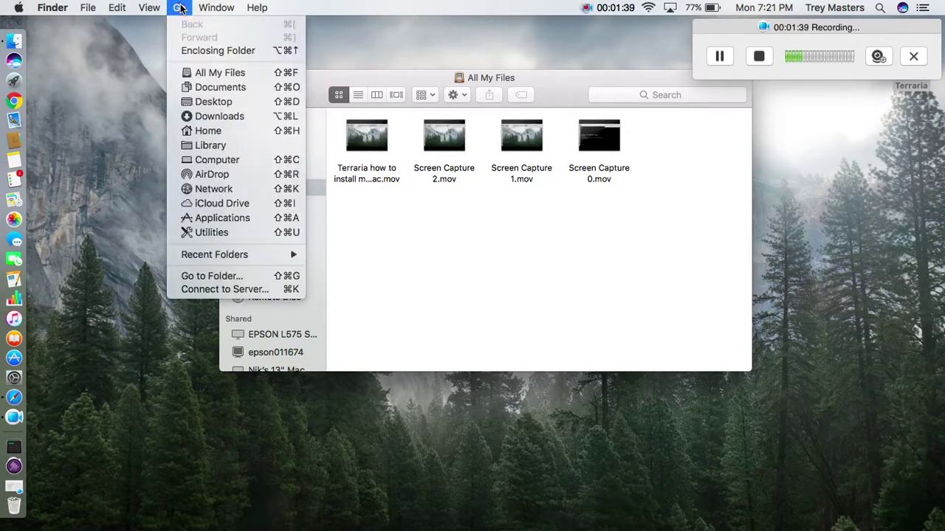
left_click(229, 147)
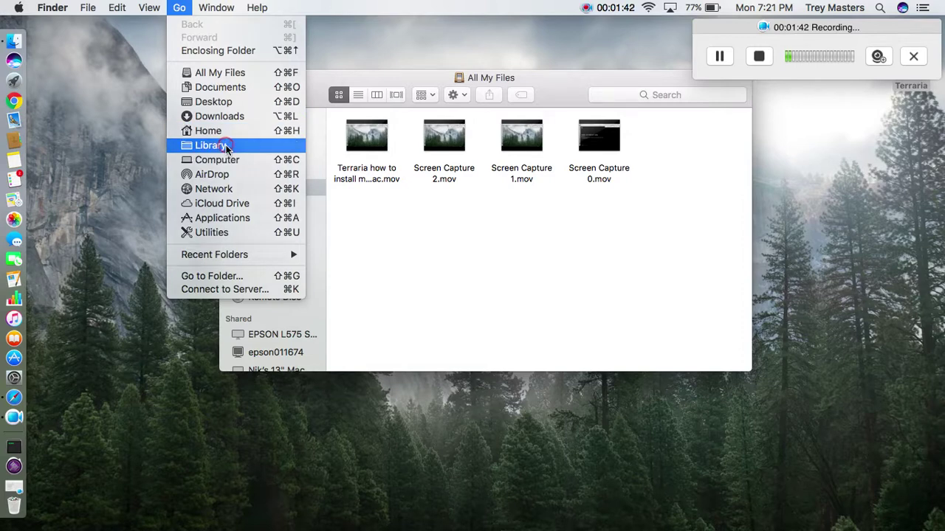
double_click(527, 148)
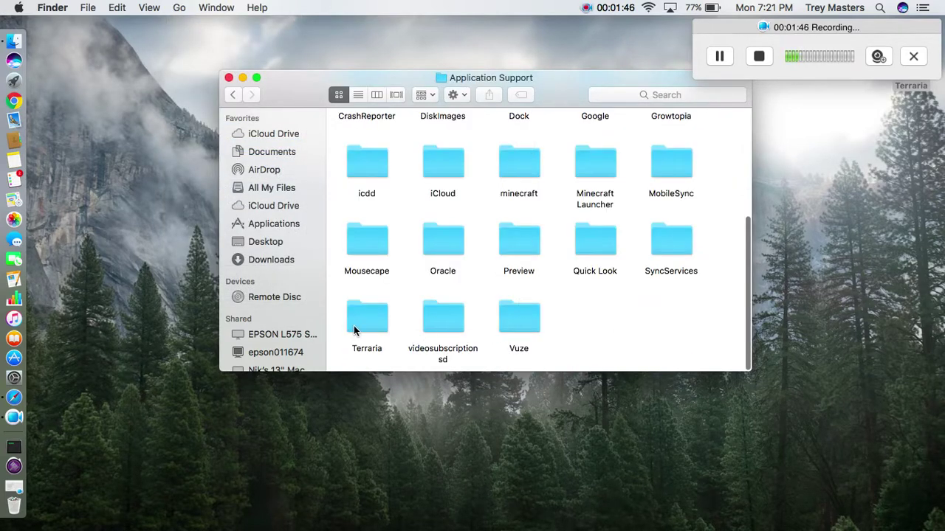
double_click(355, 328)
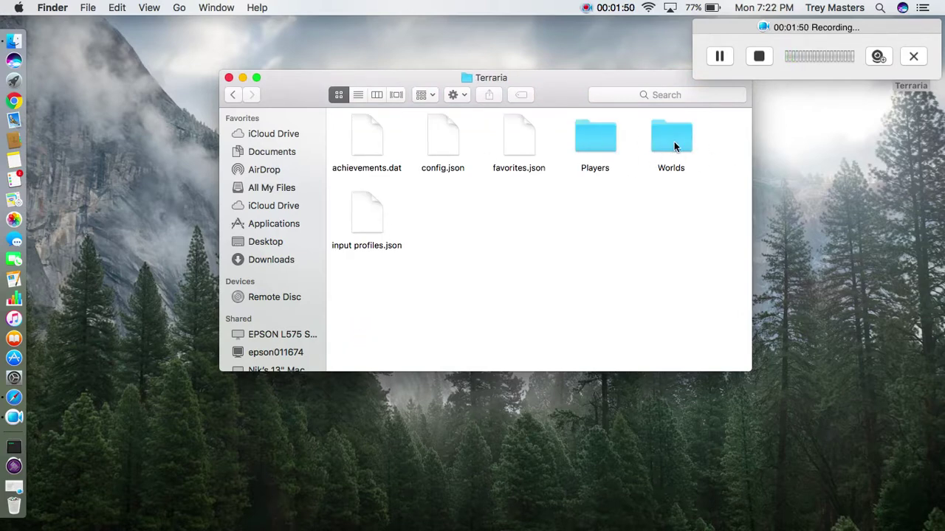
double_click(674, 147)
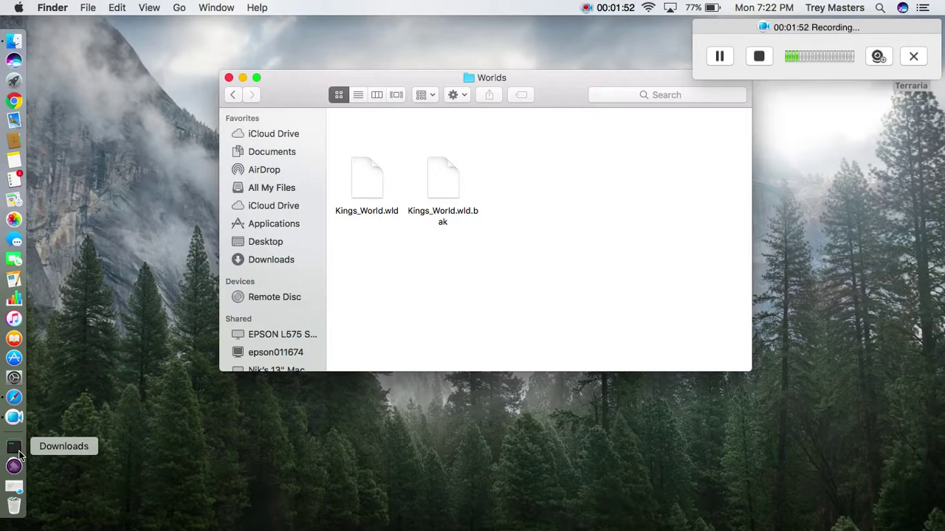
Step: Drag Builder-2.wld and Builder.wld from Downloads into Worlds, then close the window
left_click(15, 447)
mouse_move(89, 452)
left_mouse_down()
mouse_move(394, 297)
mouse_move(376, 310)
left_mouse_up()
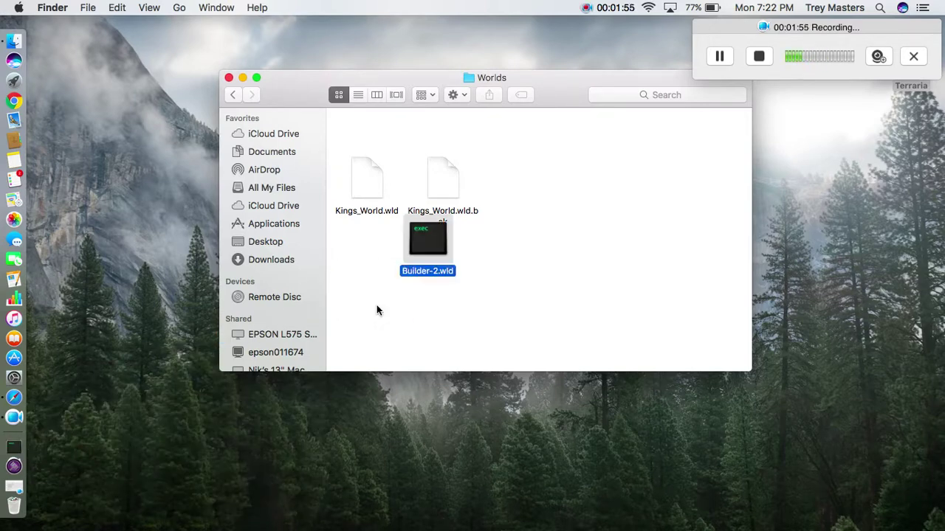
left_click(14, 448)
mouse_move(105, 451)
left_mouse_down()
mouse_move(521, 308)
mouse_move(488, 286)
left_mouse_up()
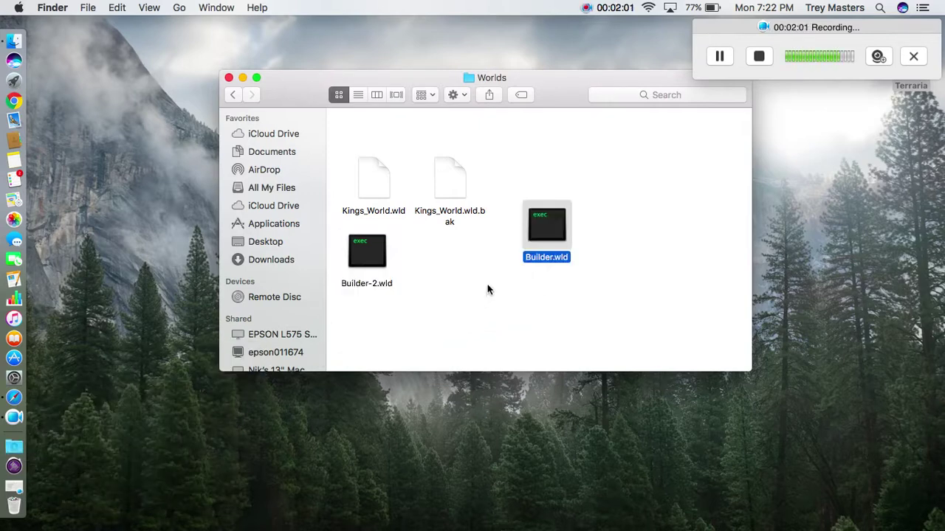
left_click(548, 186)
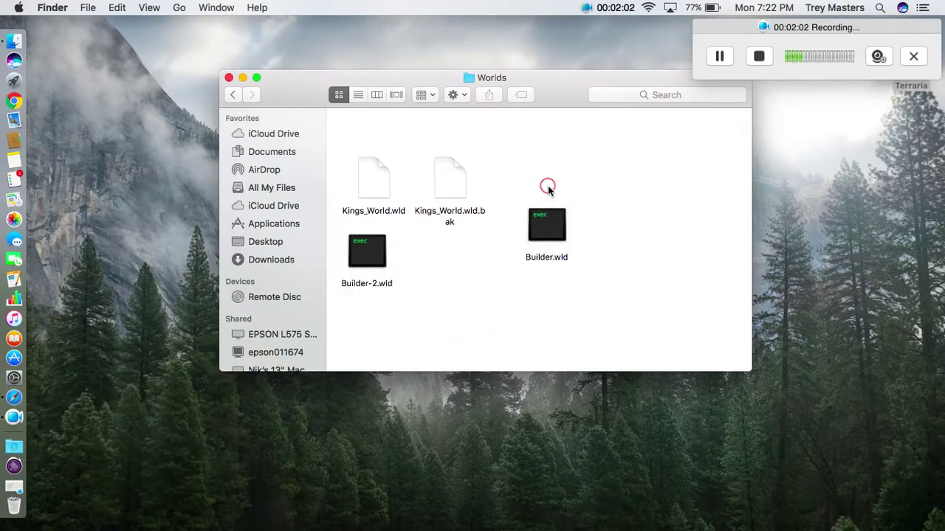
left_click(228, 77)
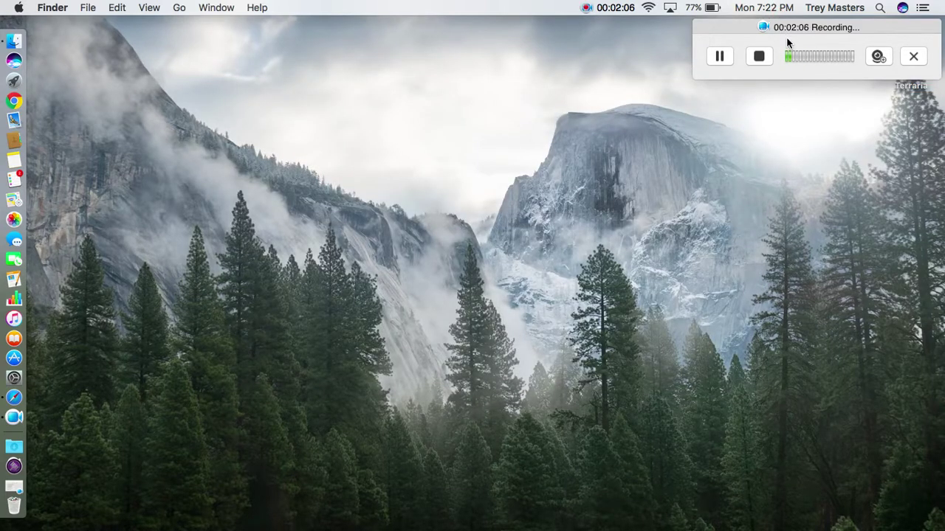
Step: Launch Terraria from its desktop icon and wait for the title menu
left_click_drag(787, 43, 138, 496)
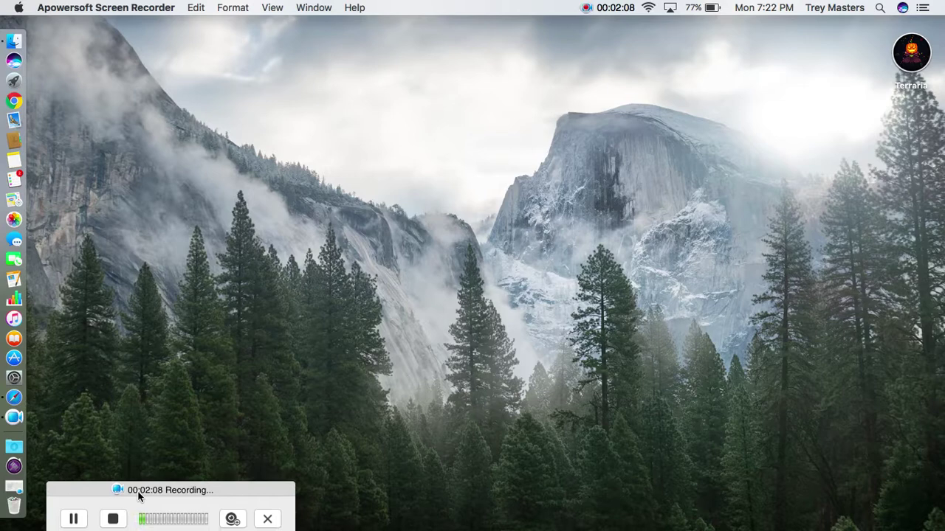
double_click(902, 52)
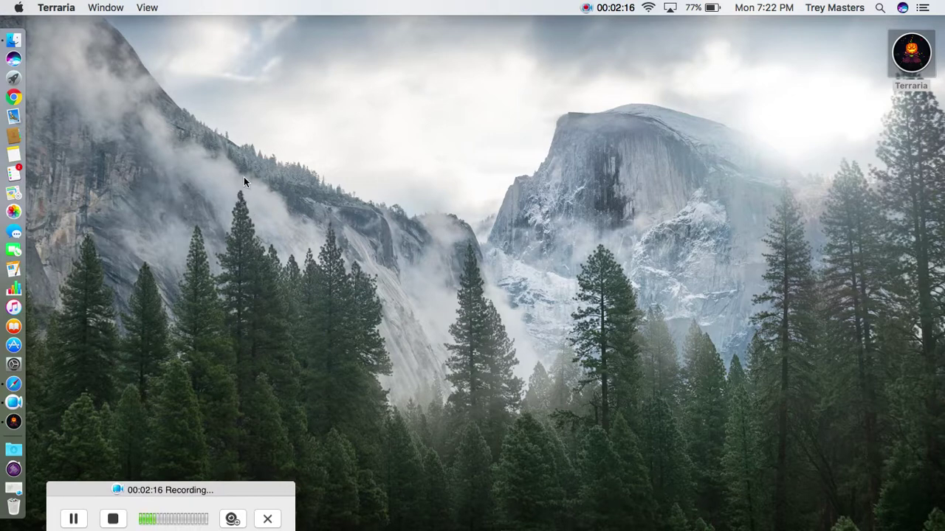
left_click(196, 231)
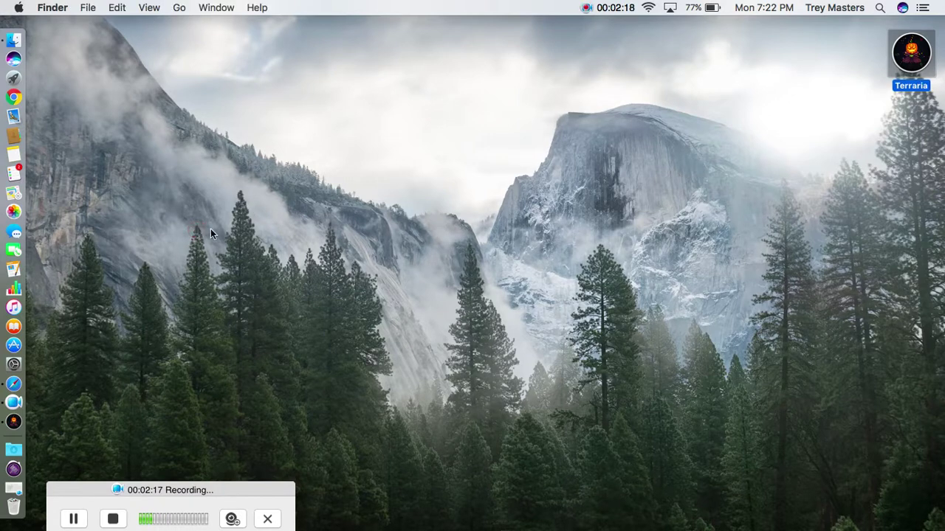
left_click(238, 193)
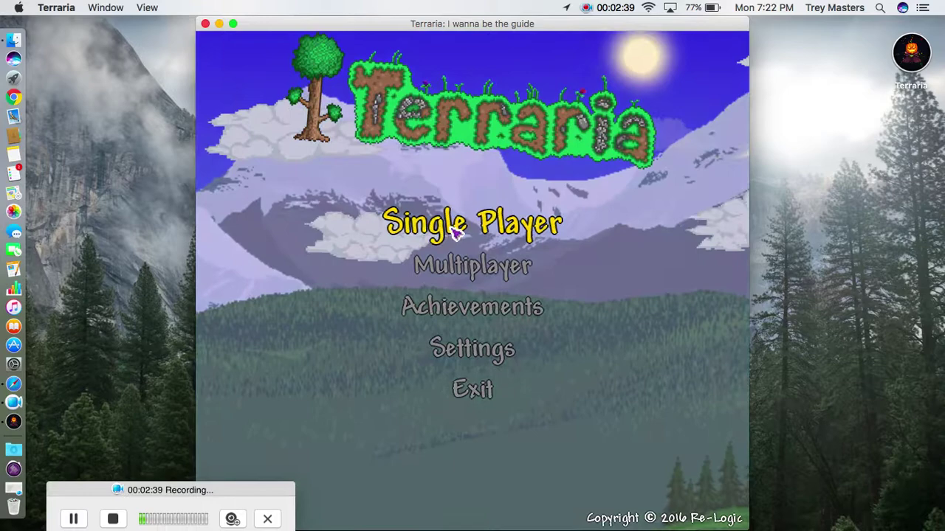
left_click(454, 228)
left_click(463, 229)
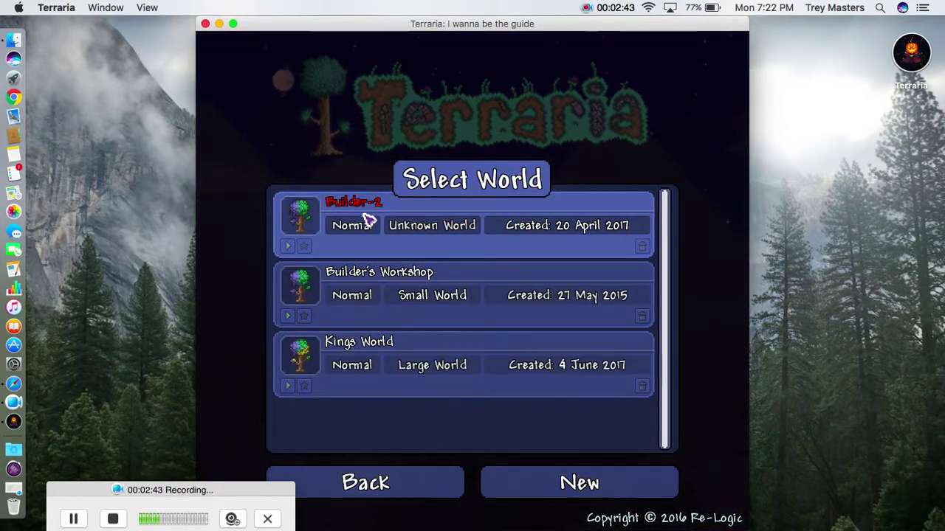
left_click(394, 490)
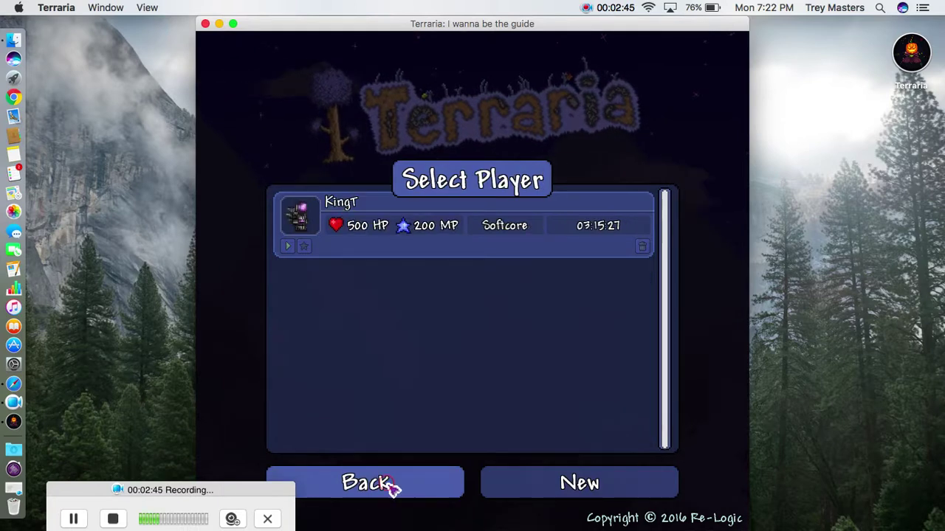
left_click(247, 493)
left_click_drag(248, 493, 882, 482)
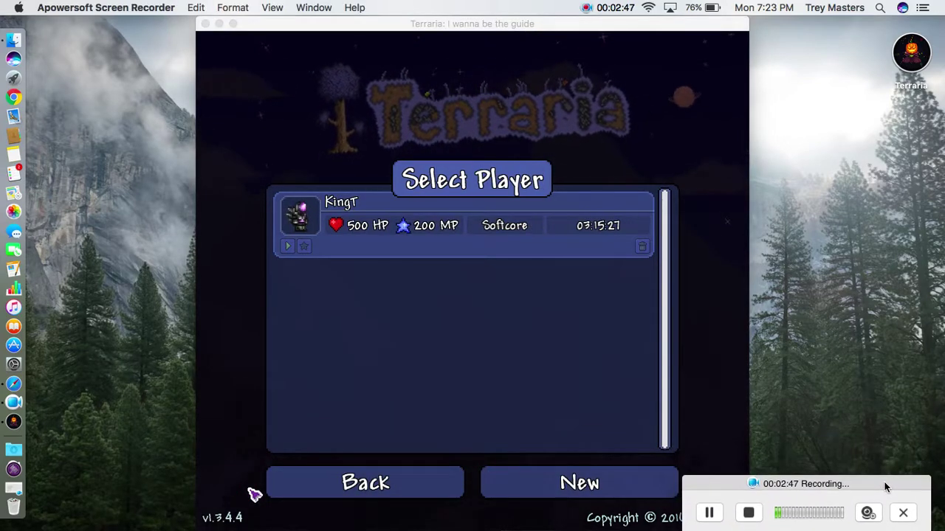
left_click(388, 234)
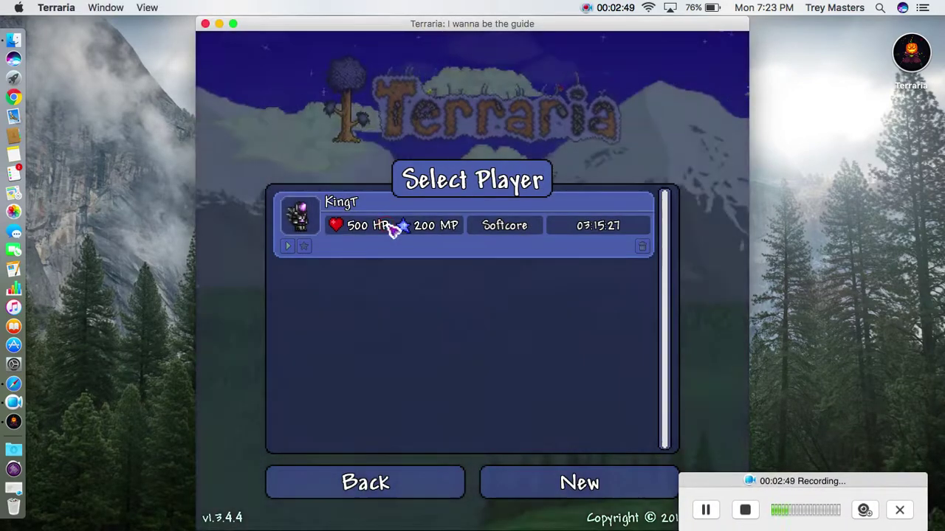
left_click(387, 240)
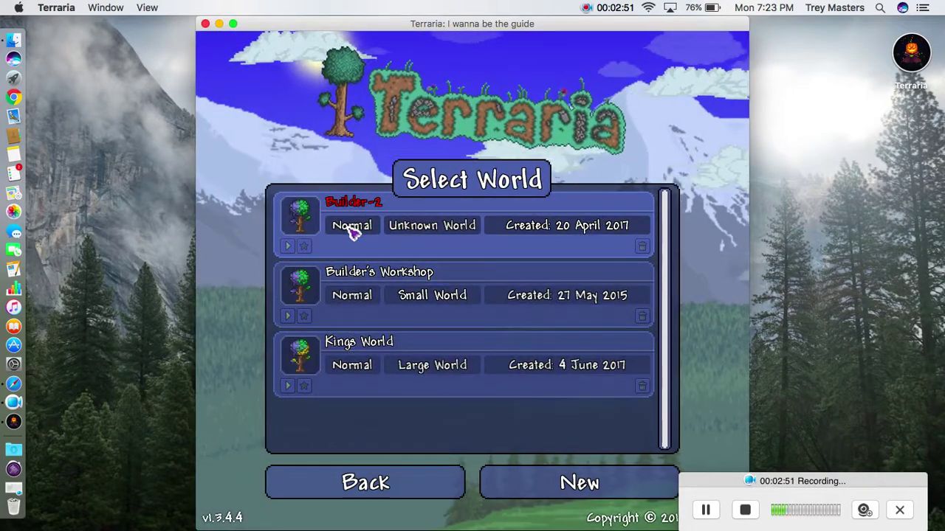
left_click(351, 216)
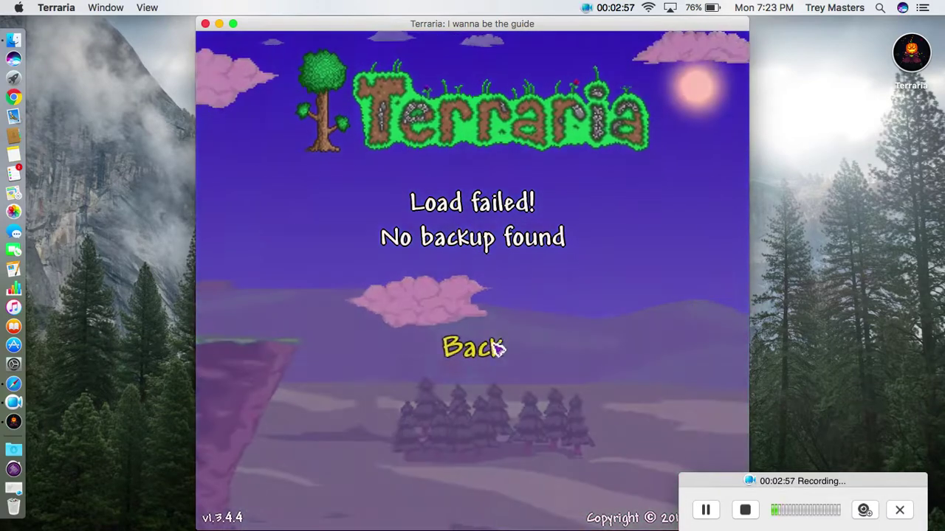
left_click(496, 345)
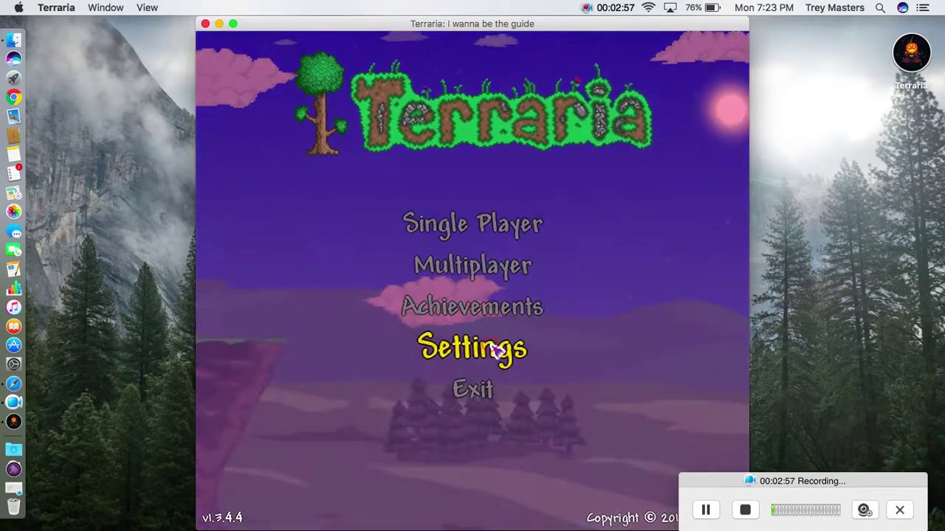
Step: Choose Single Player and the Godly Terrarian character, then load the Builder's Workshop world
left_click(493, 226)
left_click(500, 243)
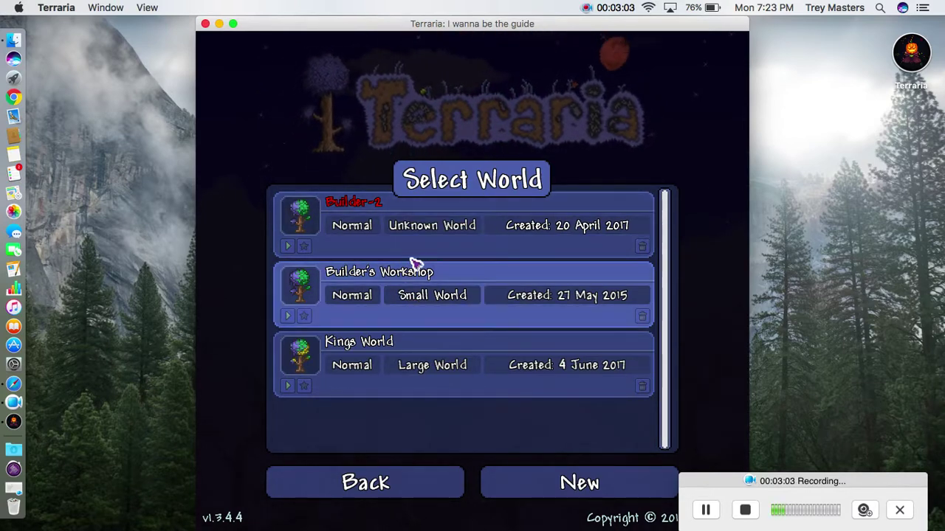
double_click(406, 299)
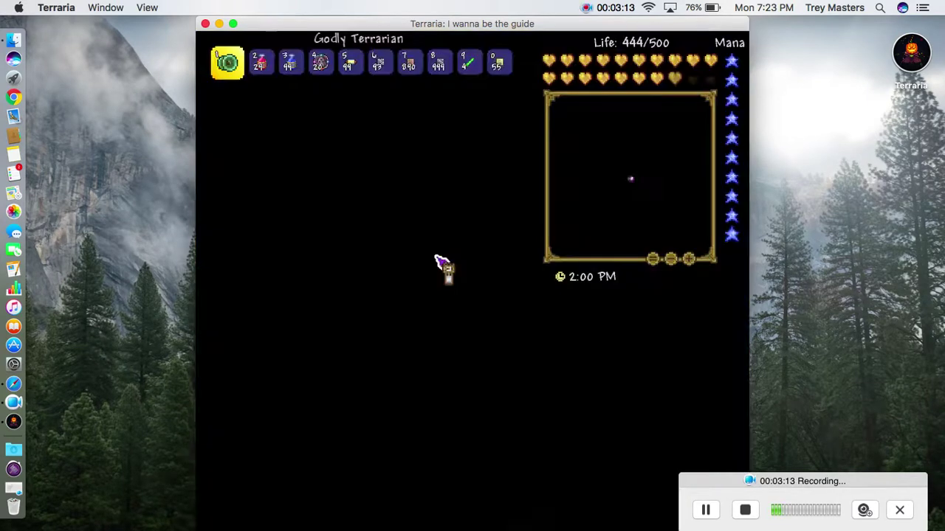
Step: Hide the minimap, teleport into the multi-floor base, and climb the central chain upward
key("Tab")
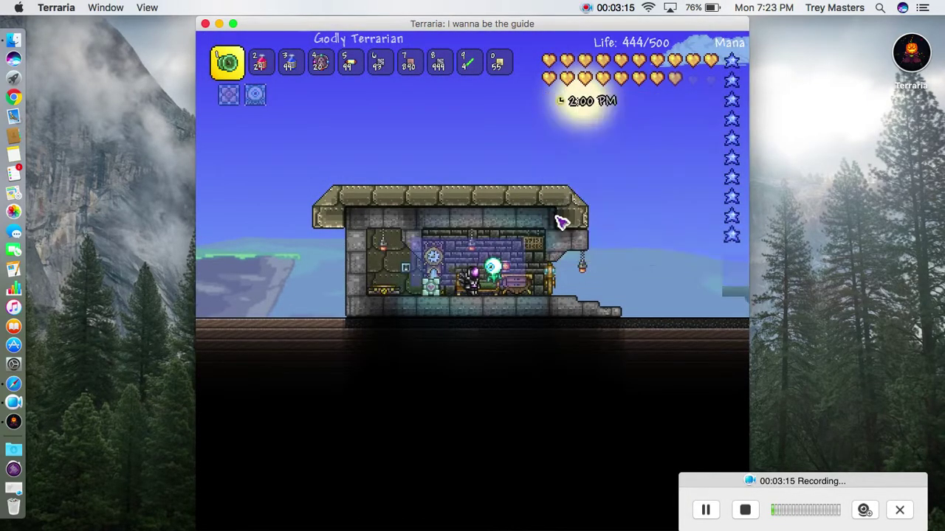
key("a")
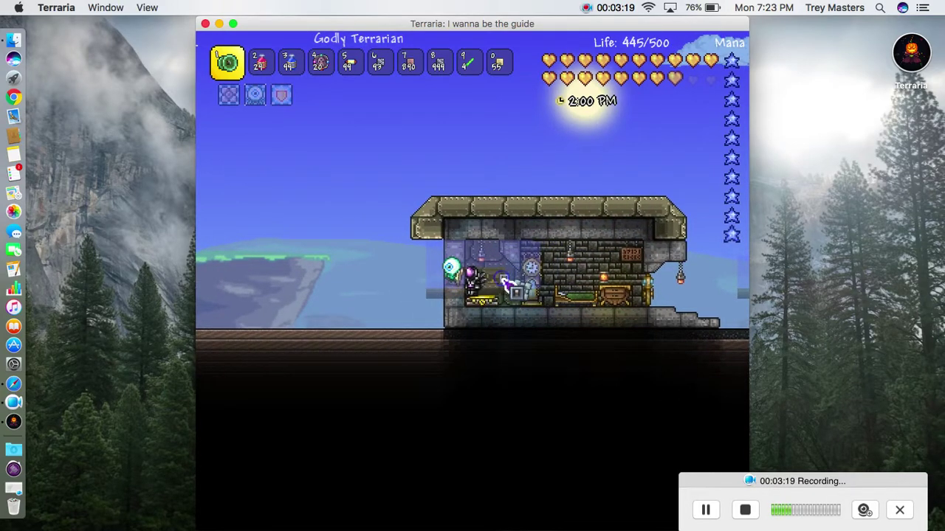
right_click(504, 280)
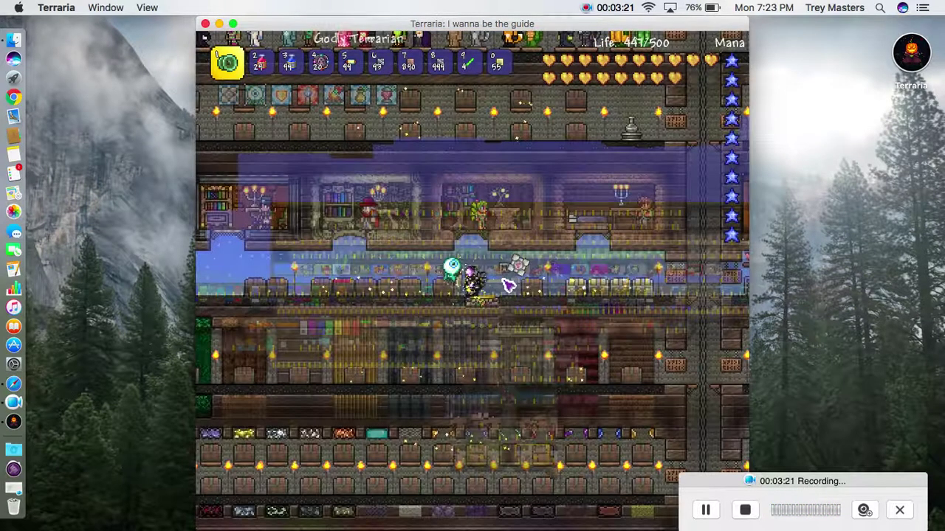
key("d")
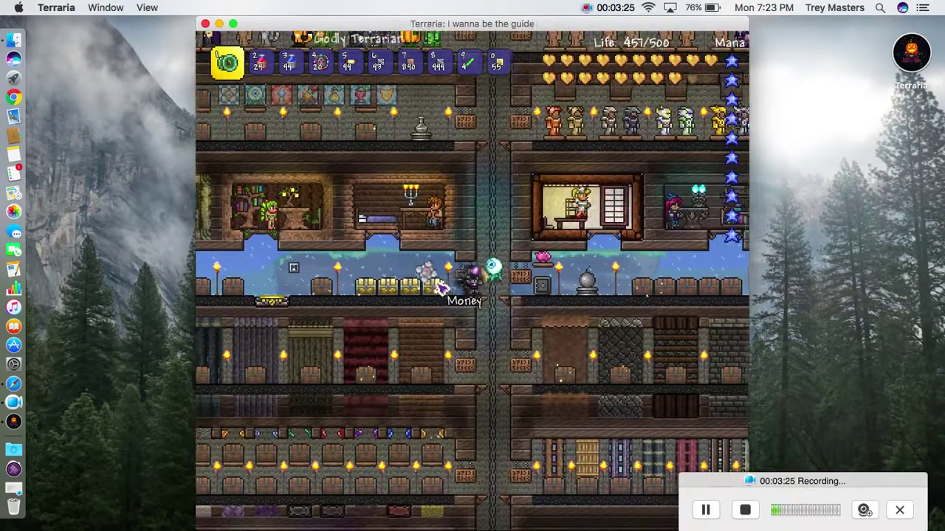
key("w")
key("w")
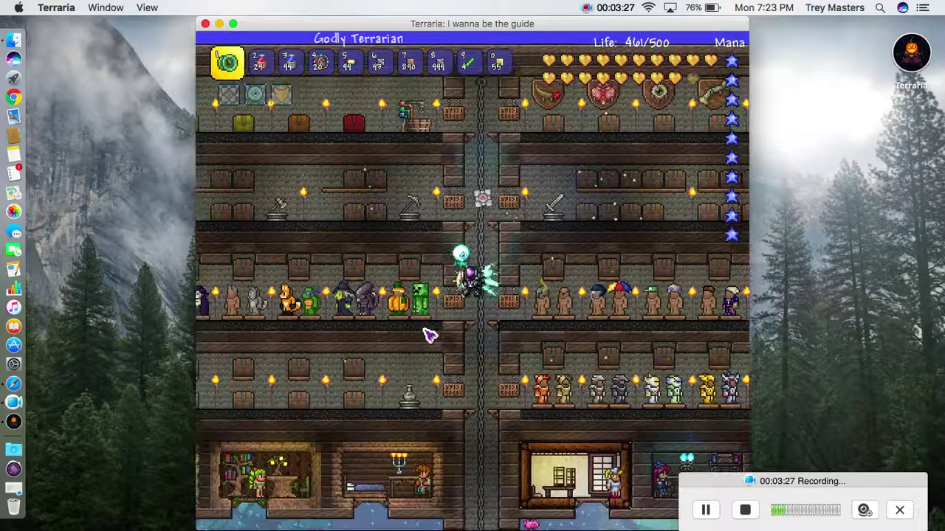